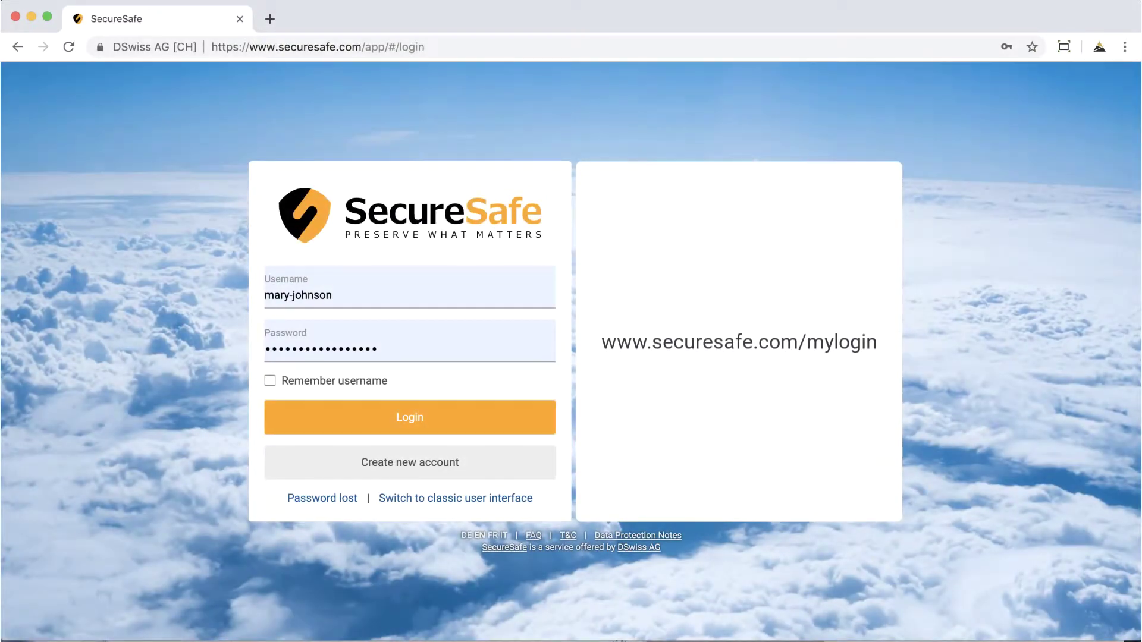
Sign in and bring up the list of safes and teams
left_click(503, 424)
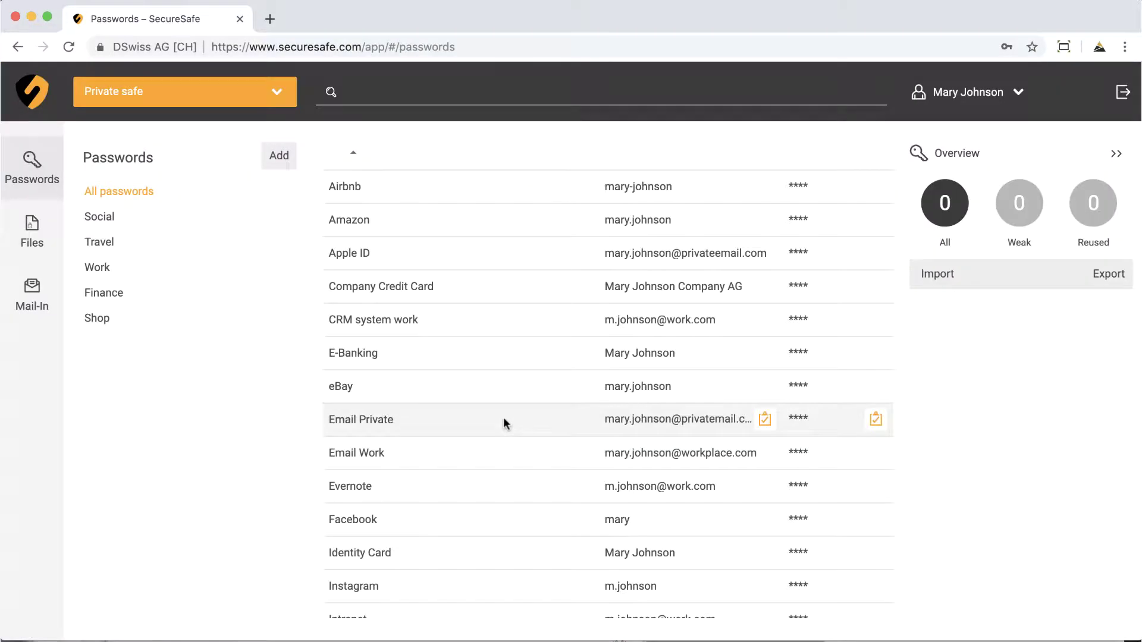
left_click(276, 92)
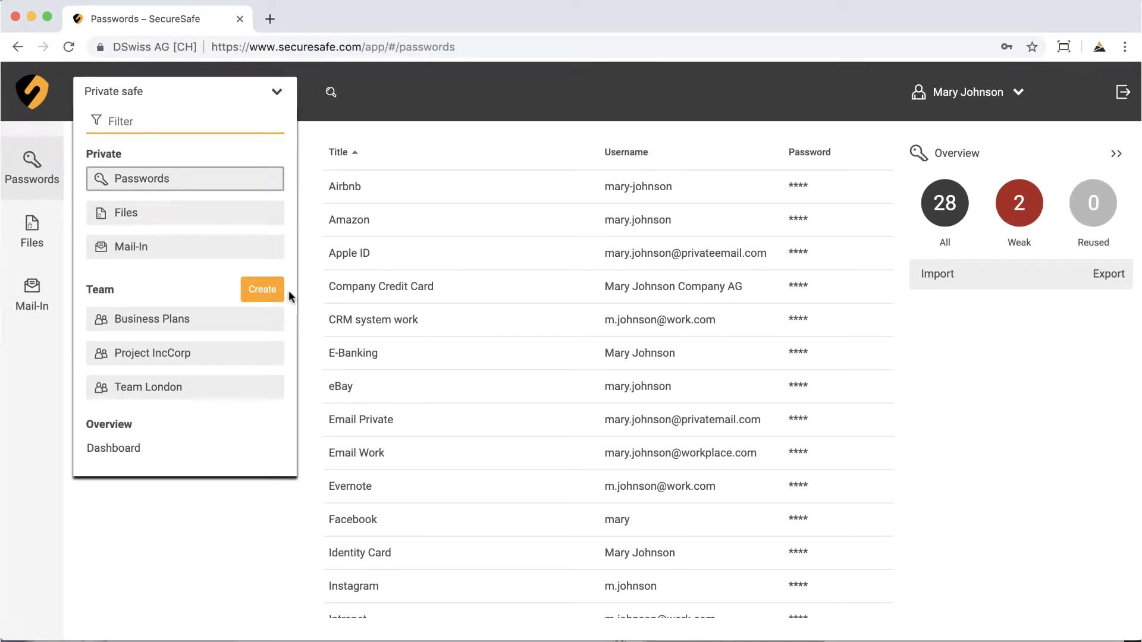
Start a new team safe named 'Team New York', trying then removing a voucher code
left_click(271, 290)
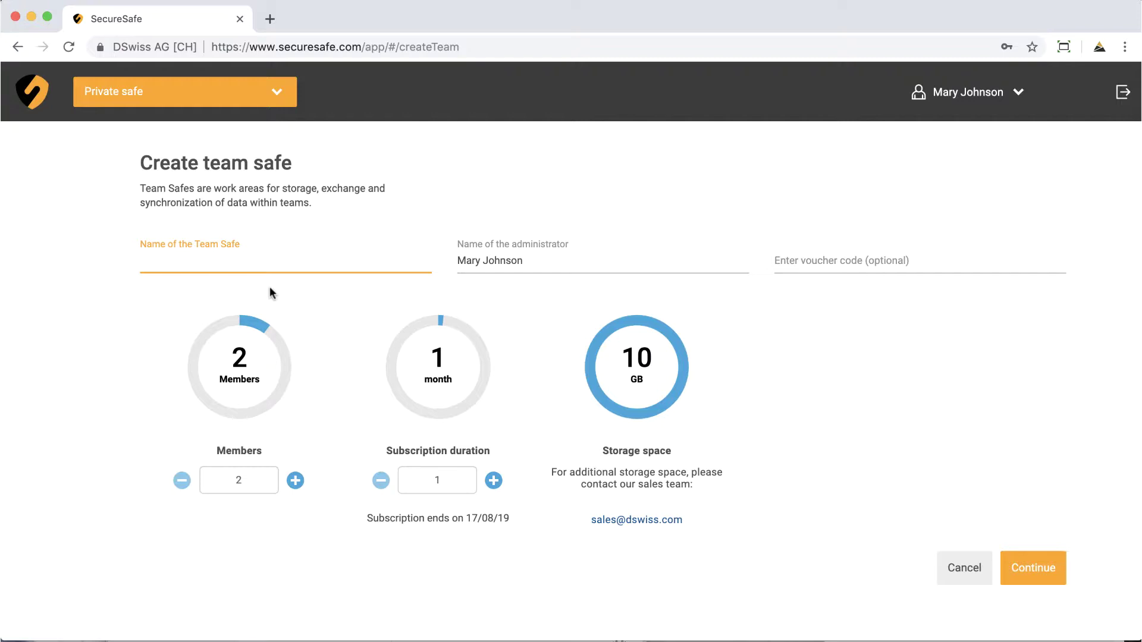
type("Team New York")
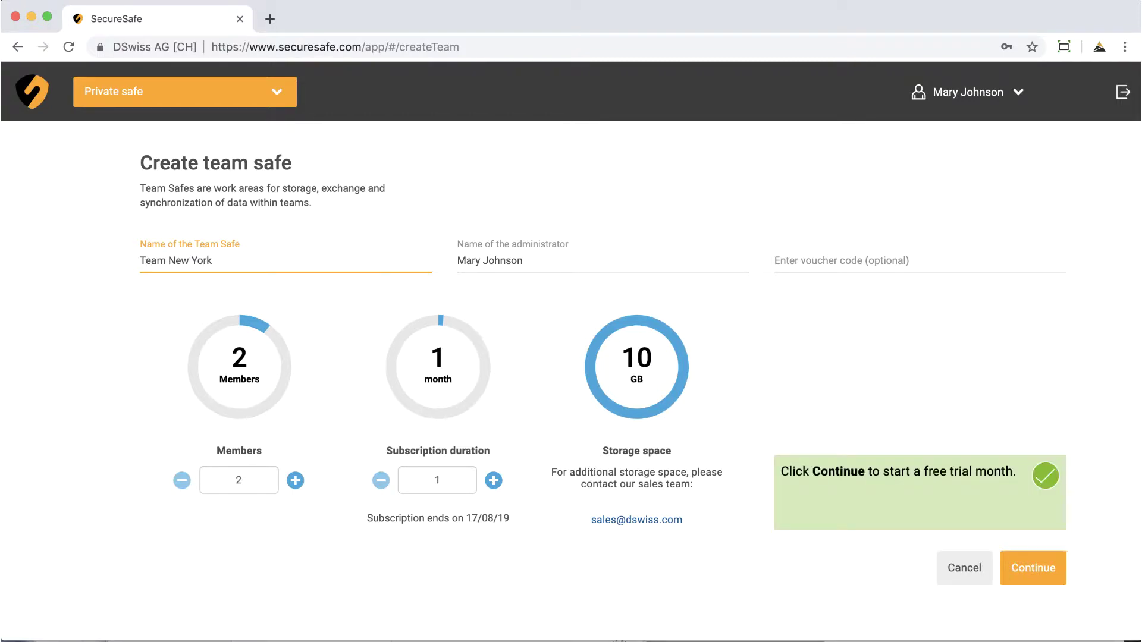
left_click(862, 595)
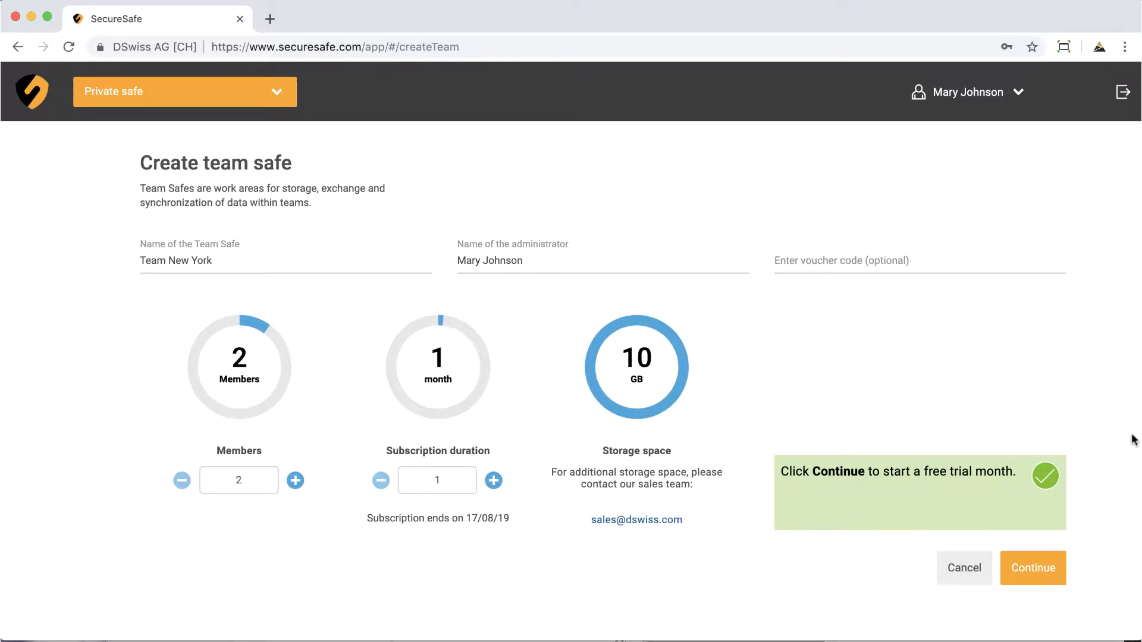
left_click(1053, 260)
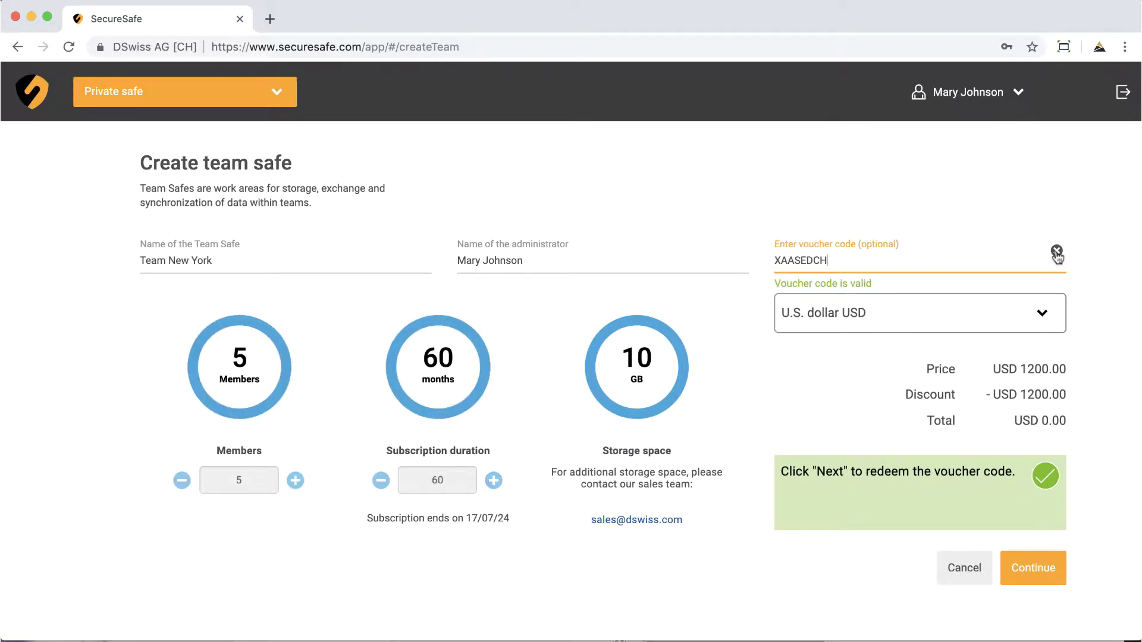
left_click(1056, 251)
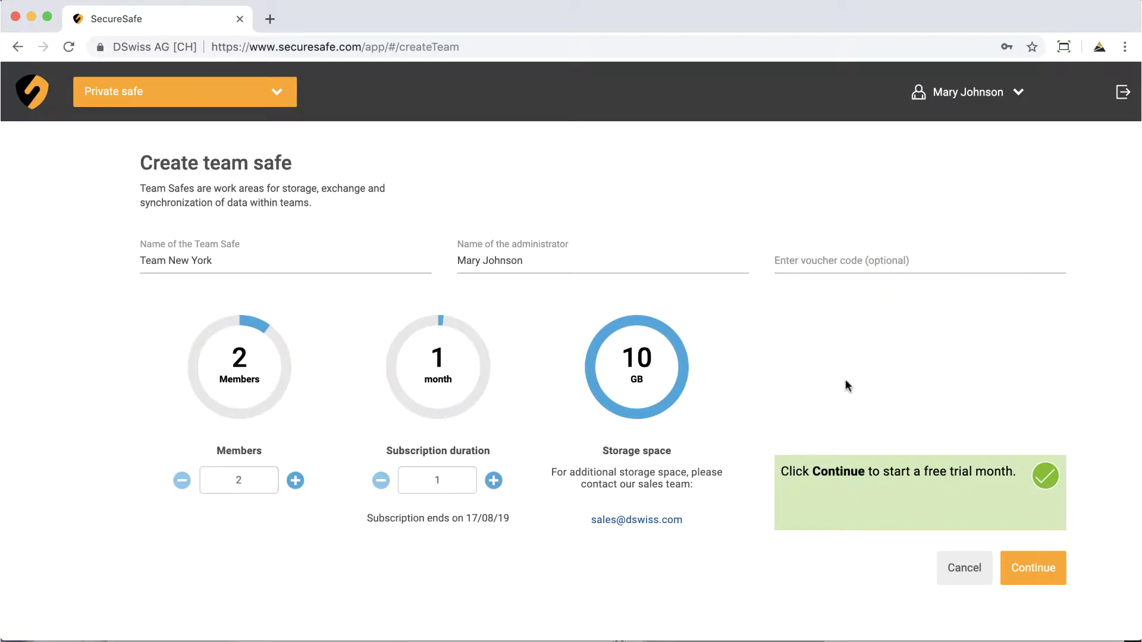
Set 6 members and 12 months, keeping U.S. dollars for a USD 288.00 total
left_click(295, 481)
left_click(295, 480)
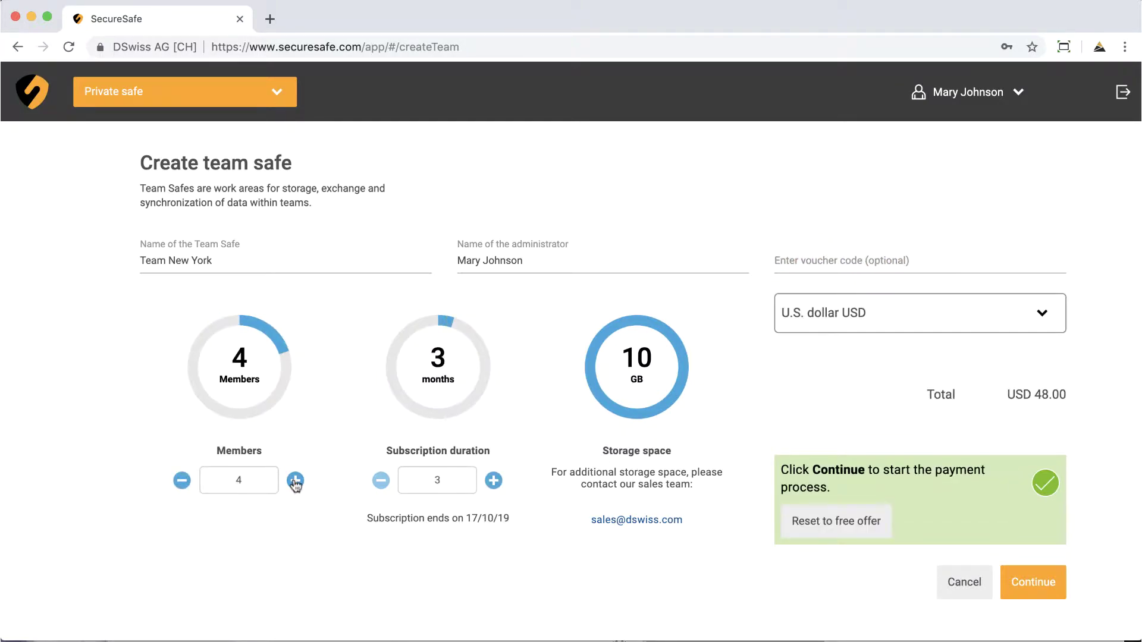
left_click(295, 481)
left_click(295, 480)
left_click(493, 480)
left_click(493, 481)
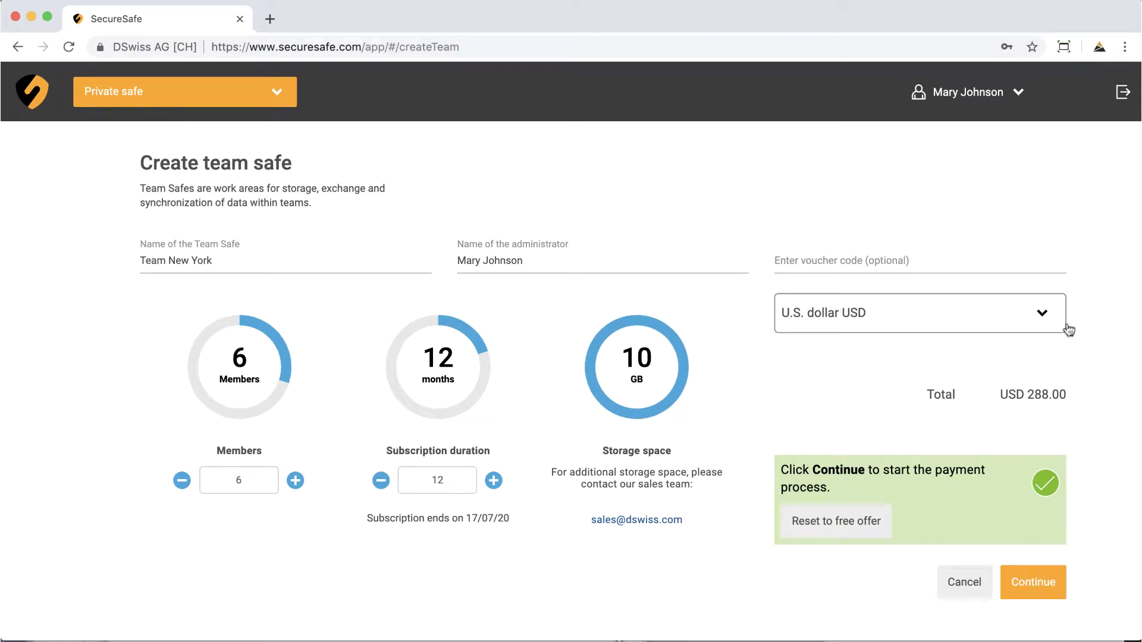
left_click(1048, 317)
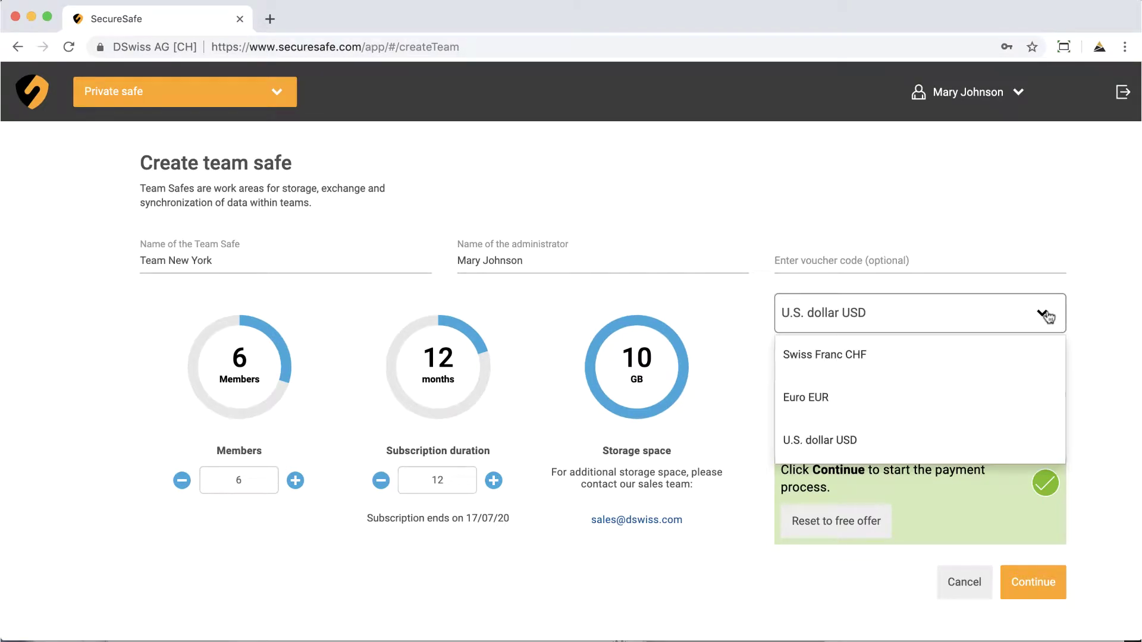
left_click(1048, 317)
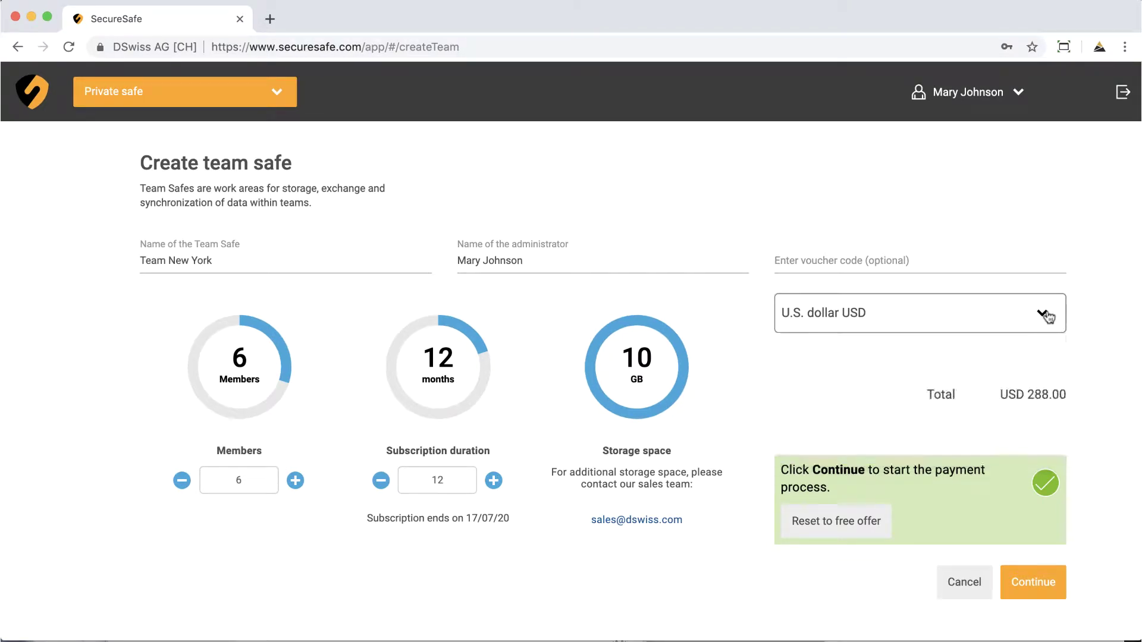
At the order overview, record an invoice recipient for IncCorp's IT department with the recipient's name
left_click(1048, 583)
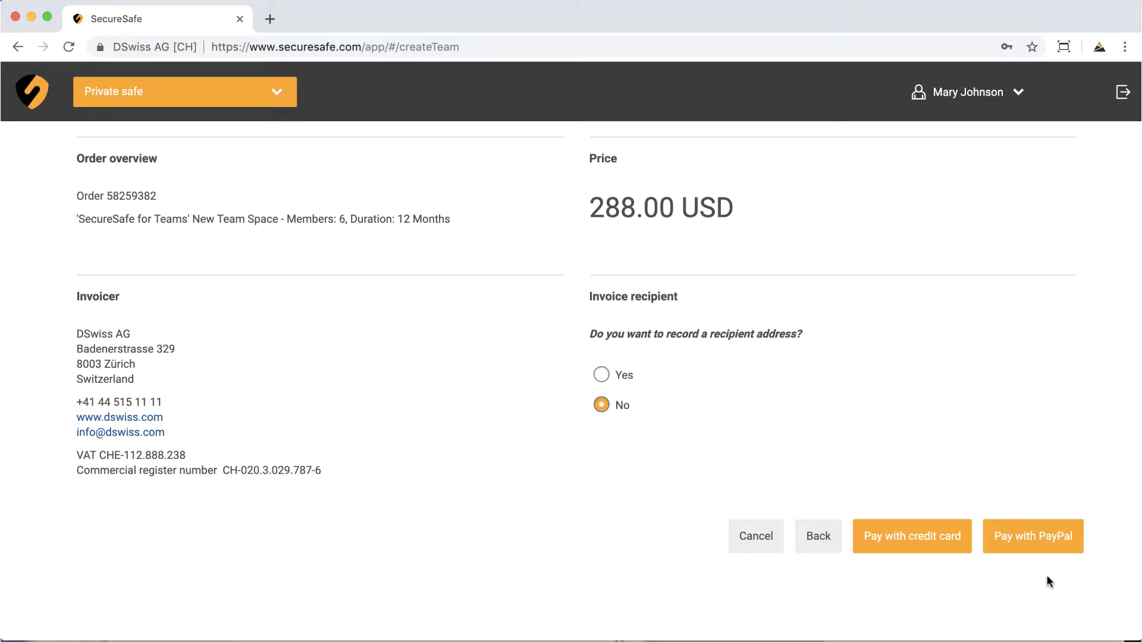
left_click(603, 374)
type("IncCorp")
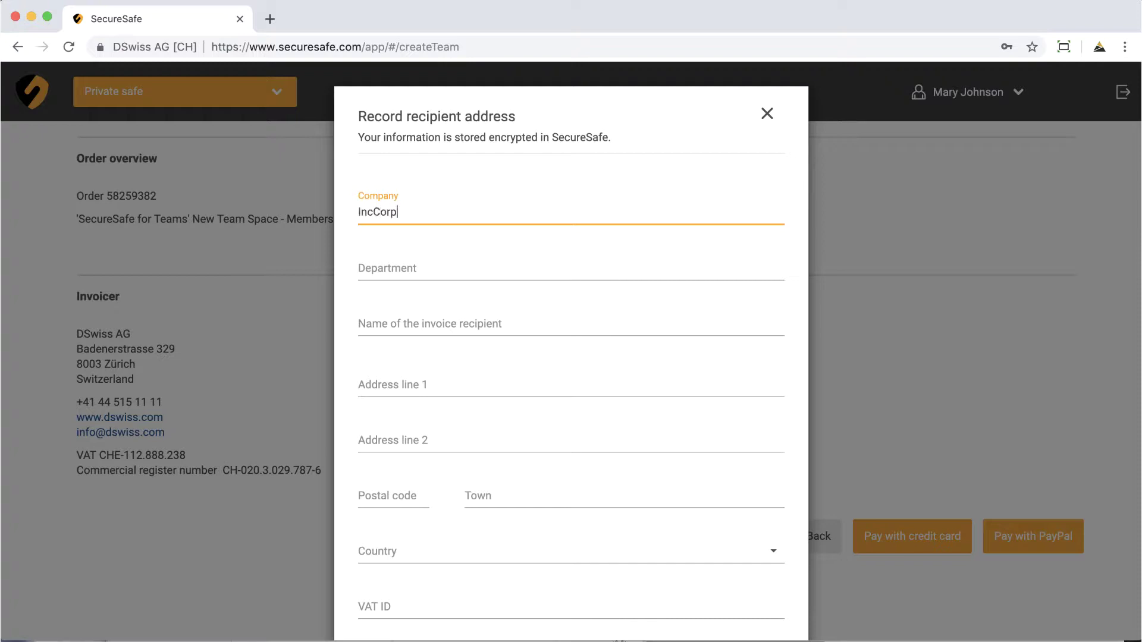
key("Tab")
type("IT")
key("Tab")
Add the street, postal code and town, choose United States, and save the address
key("Tab")
type("Demo Street 1")
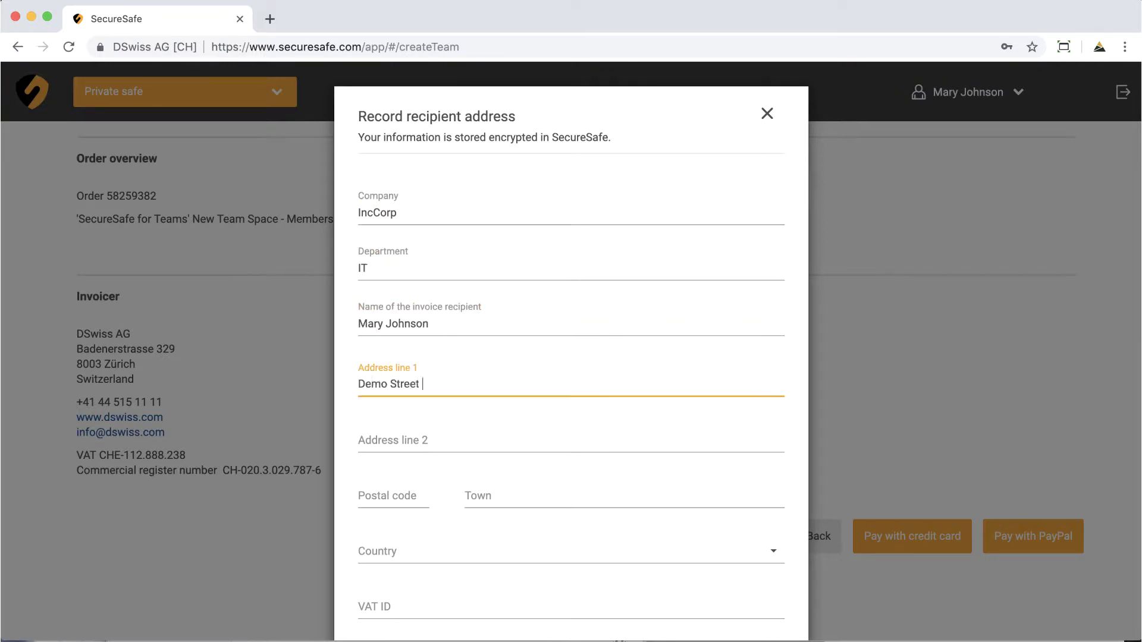
key("Tab")
type("1001")
key("Tab")
type("New York")
key("Tab")
type("United")
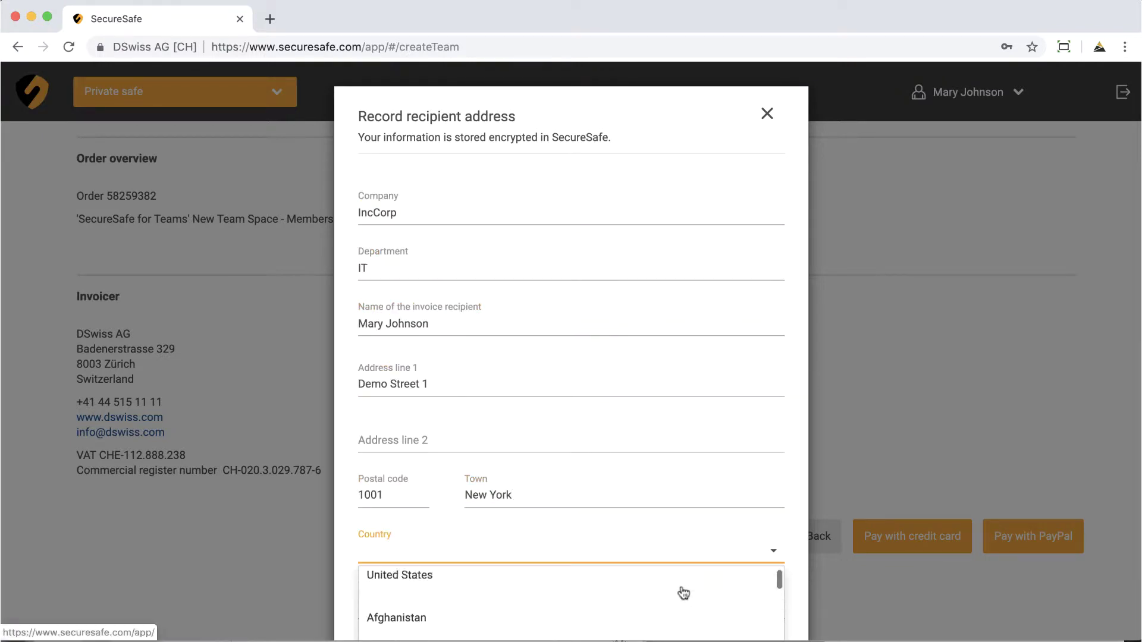
left_click(674, 585)
left_click(762, 578)
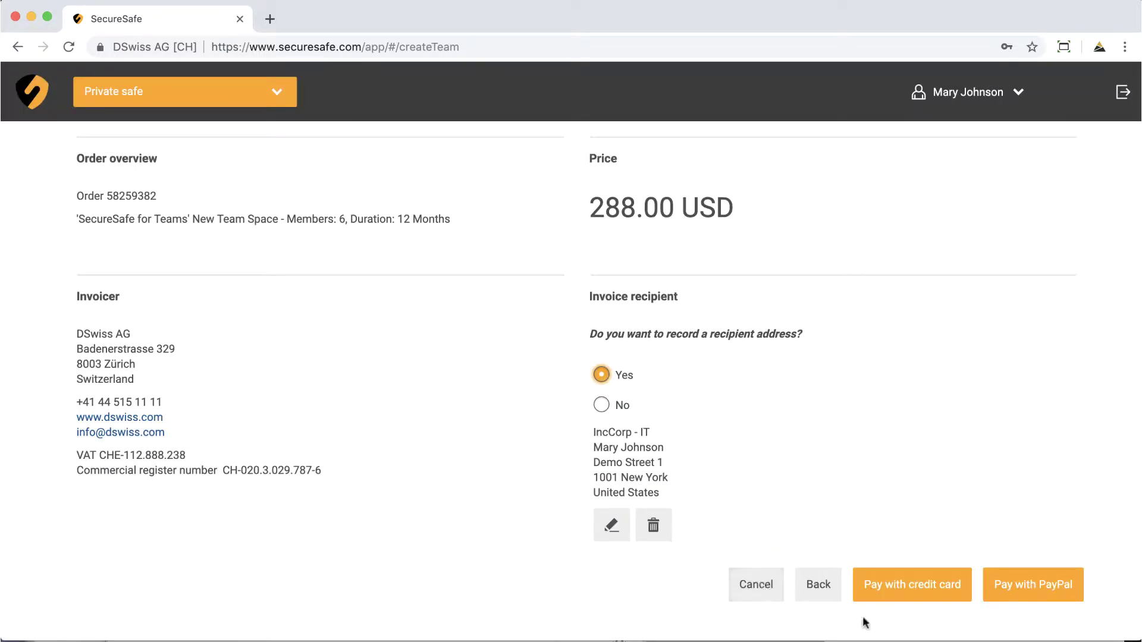
Pay by credit card, enter Team New York, upload the Business files folder and open it
left_click(911, 585)
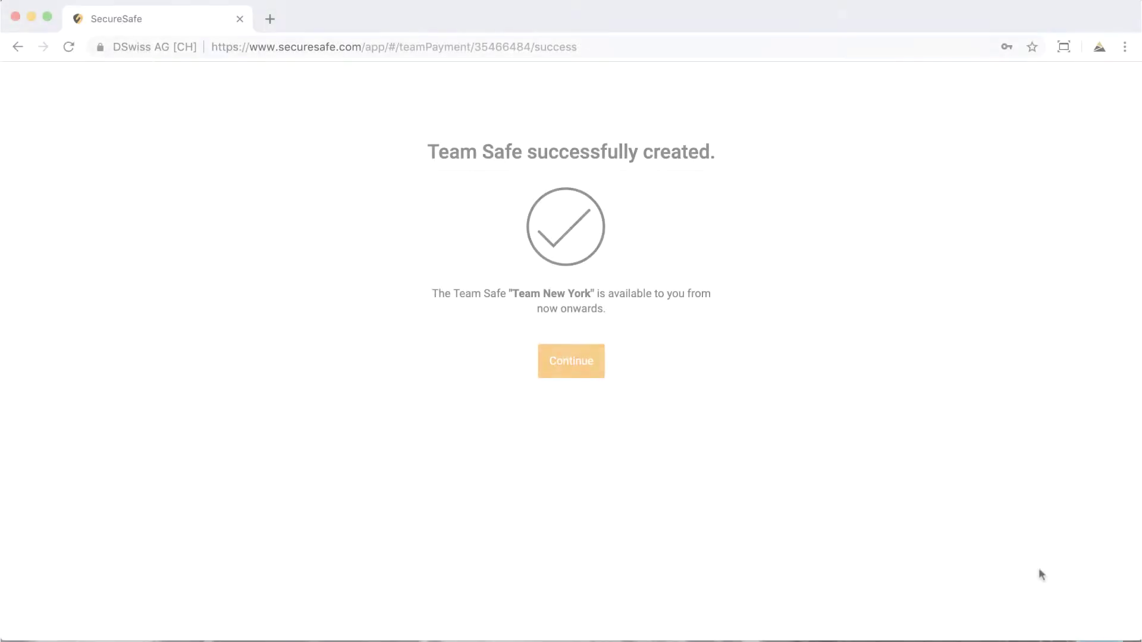
left_click(587, 364)
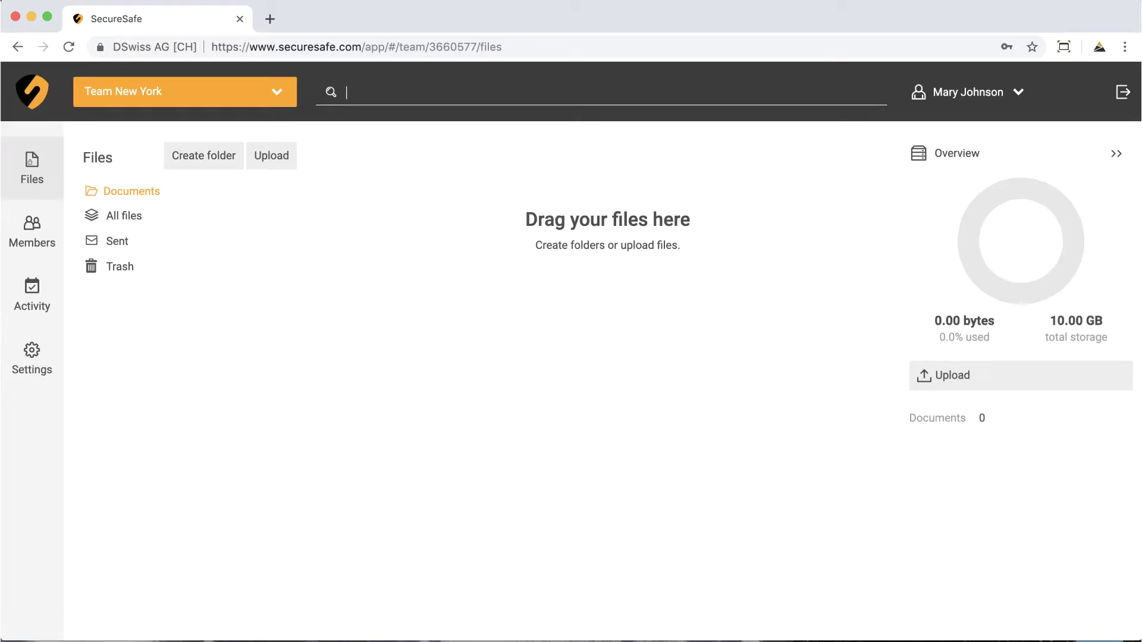
left_click_drag(876, 622, 696, 459)
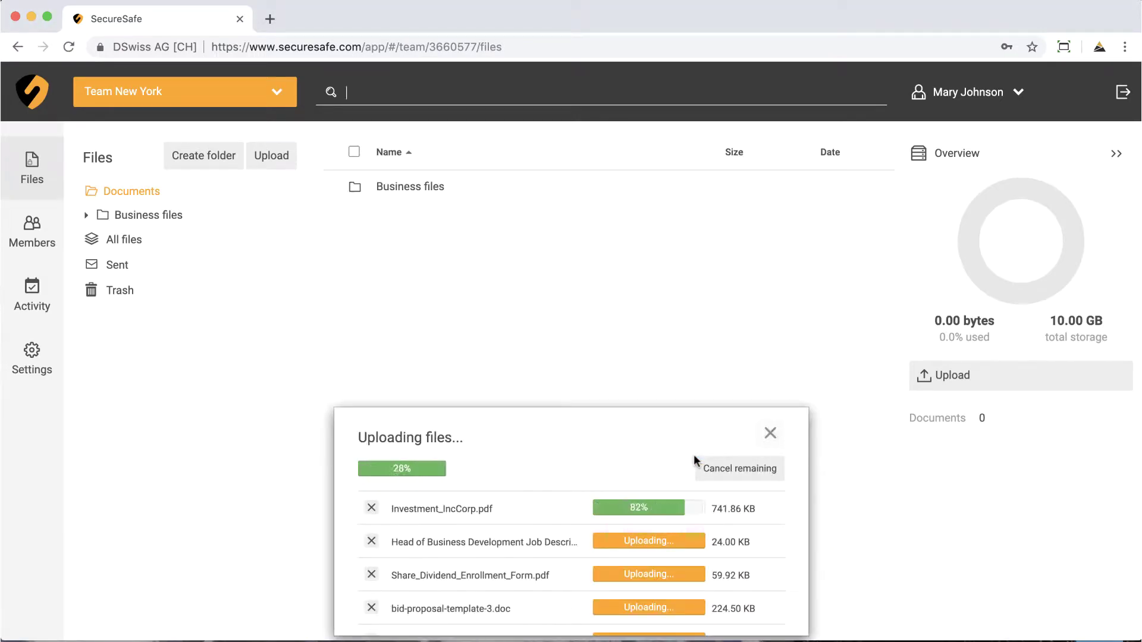
left_click(769, 435)
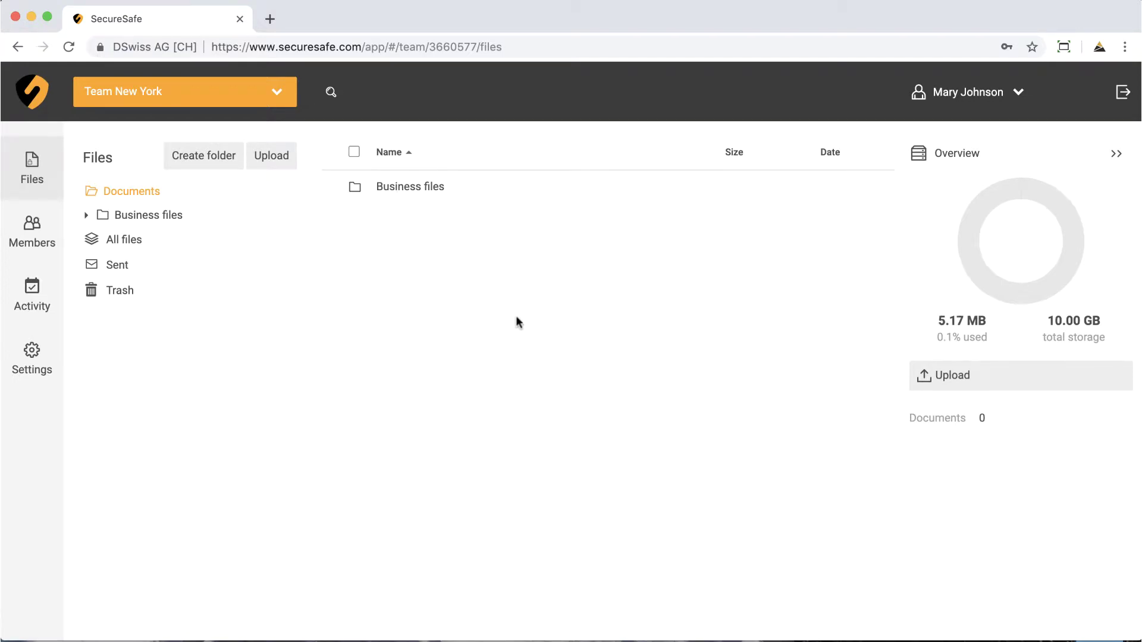
left_click(402, 189)
double_click(401, 189)
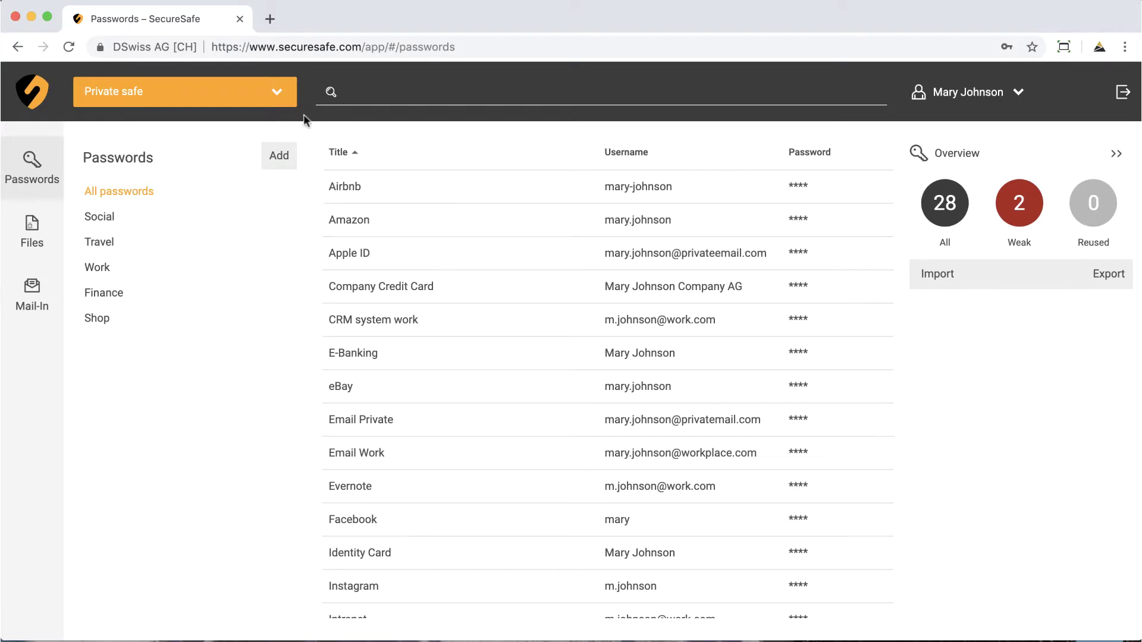
Switch to the Team New York safe and start a new member invitation
left_click(282, 95)
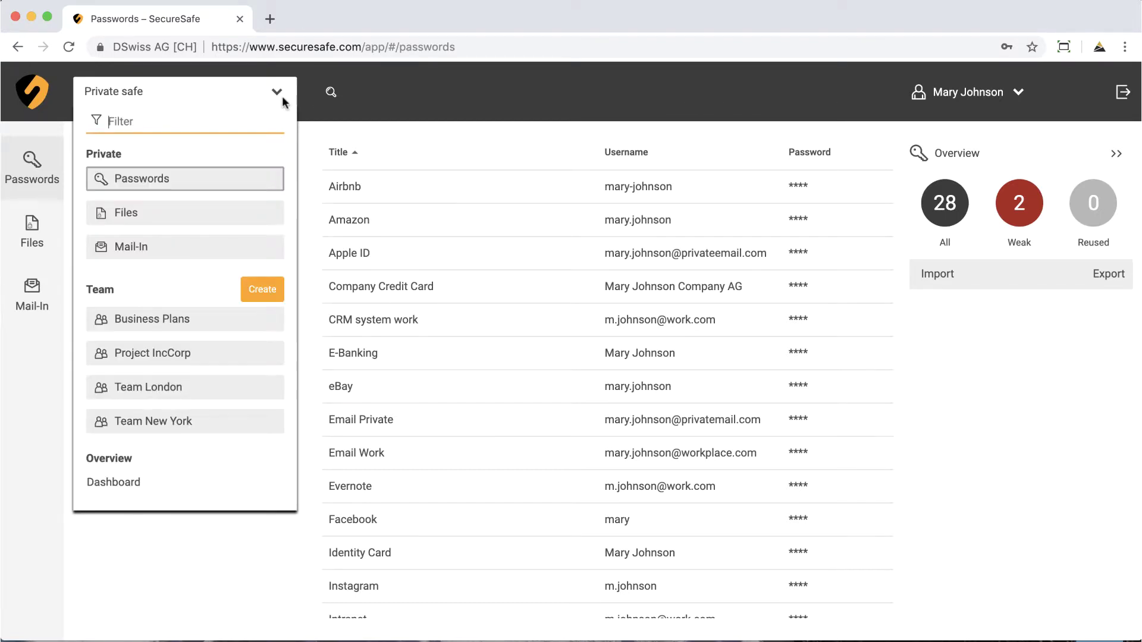
left_click(253, 430)
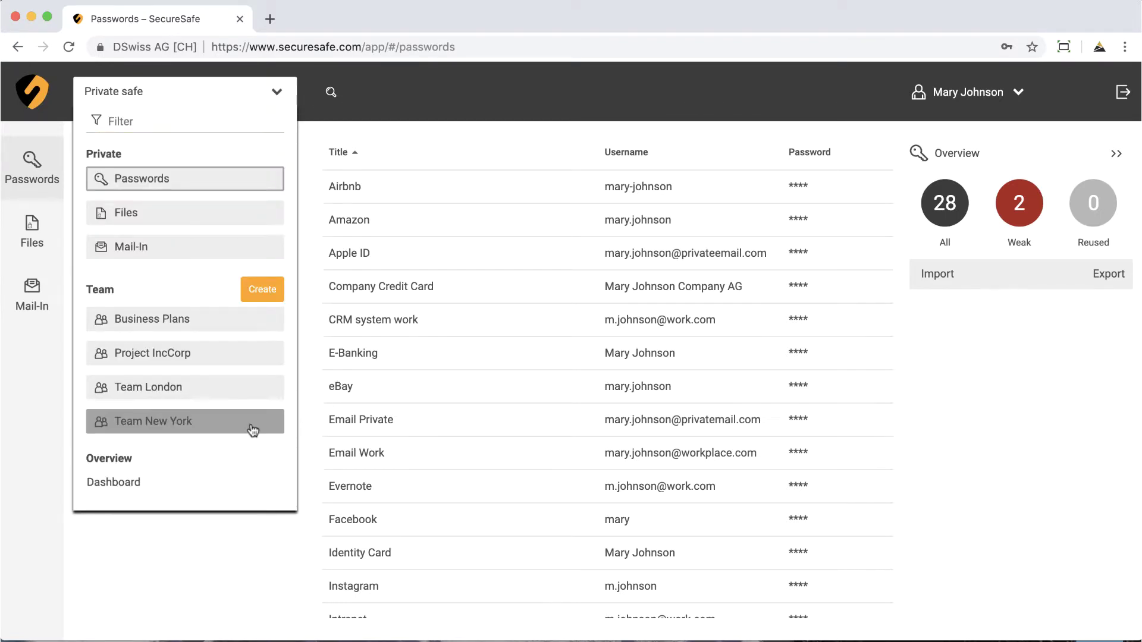
left_click(33, 236)
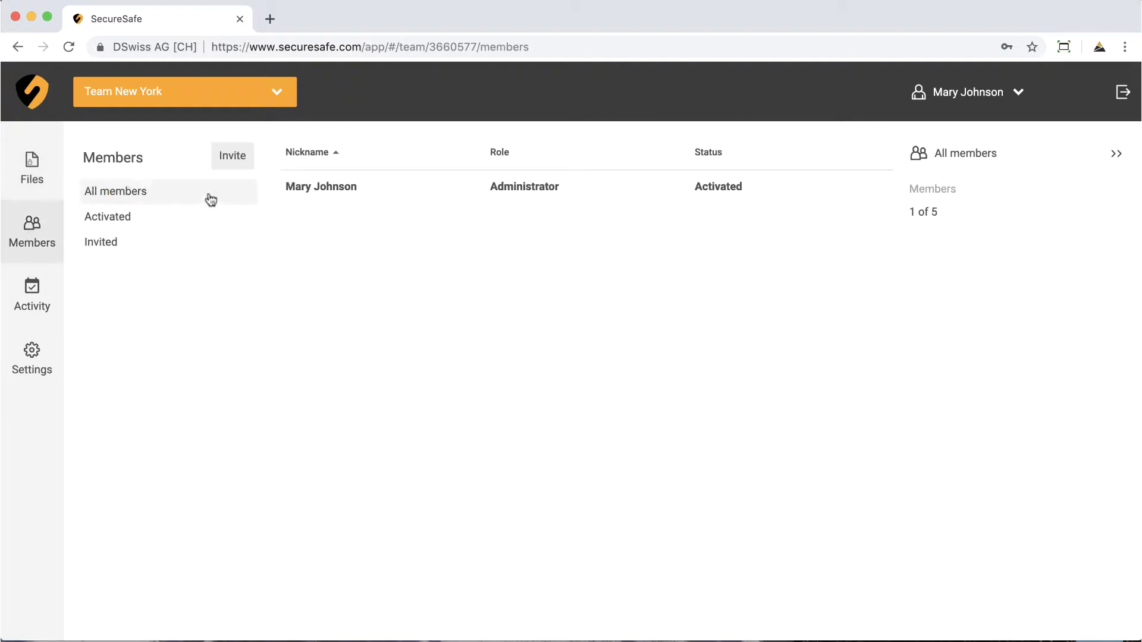
left_click(230, 157)
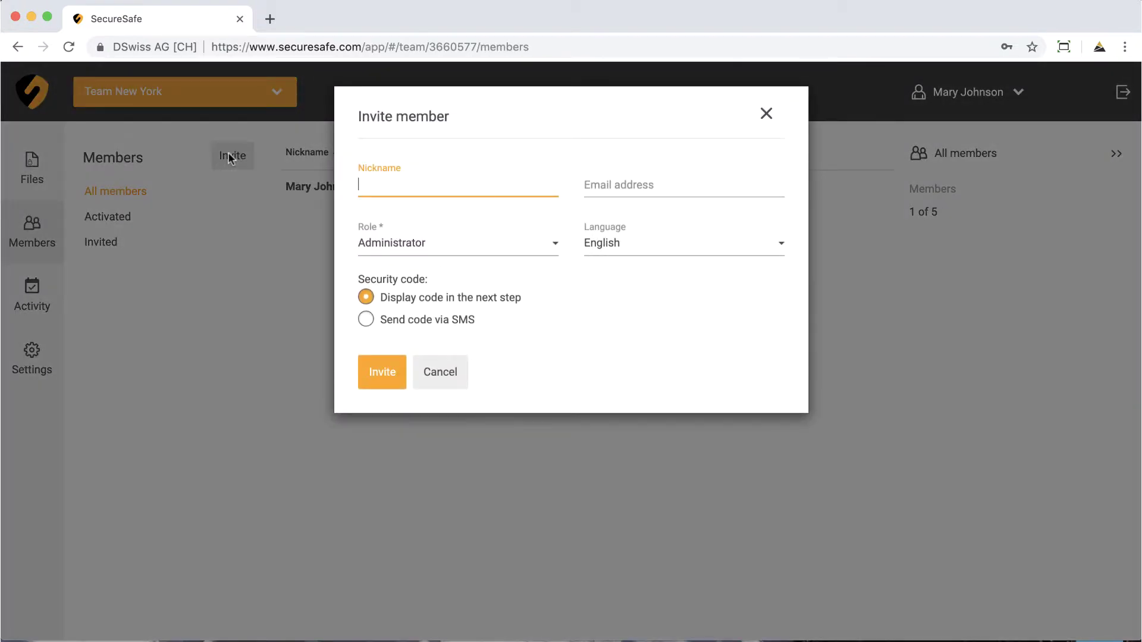
Enter the member's nickname and e-mail, assign the Editor role, and keep English
type("John")
key("Tab")
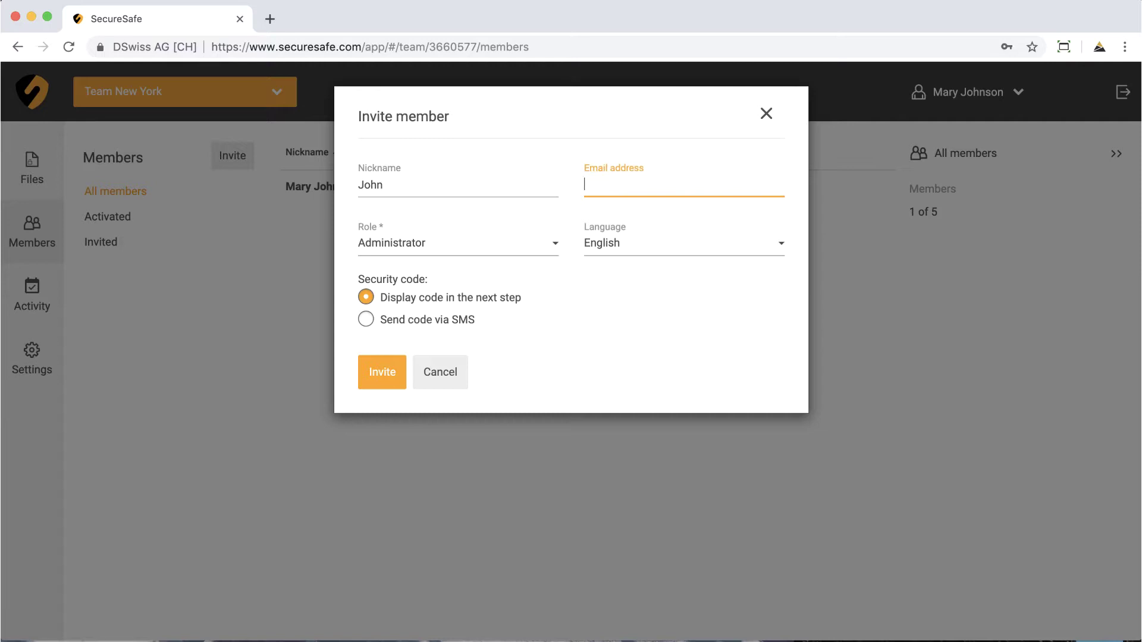
type("john@testmail.com")
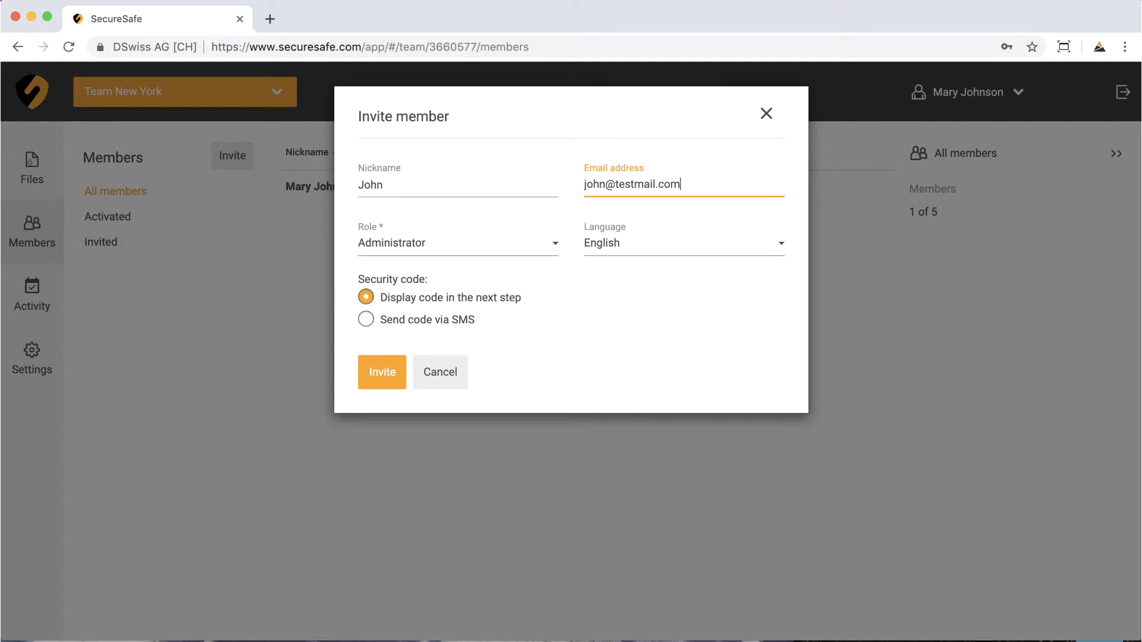
left_click(554, 244)
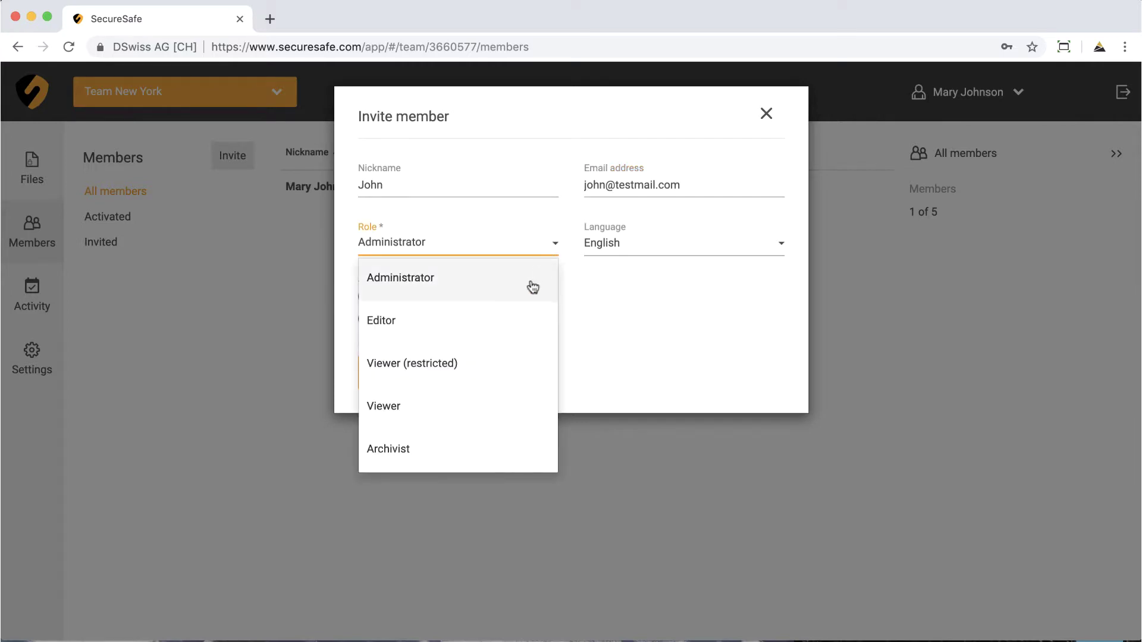
left_click(509, 324)
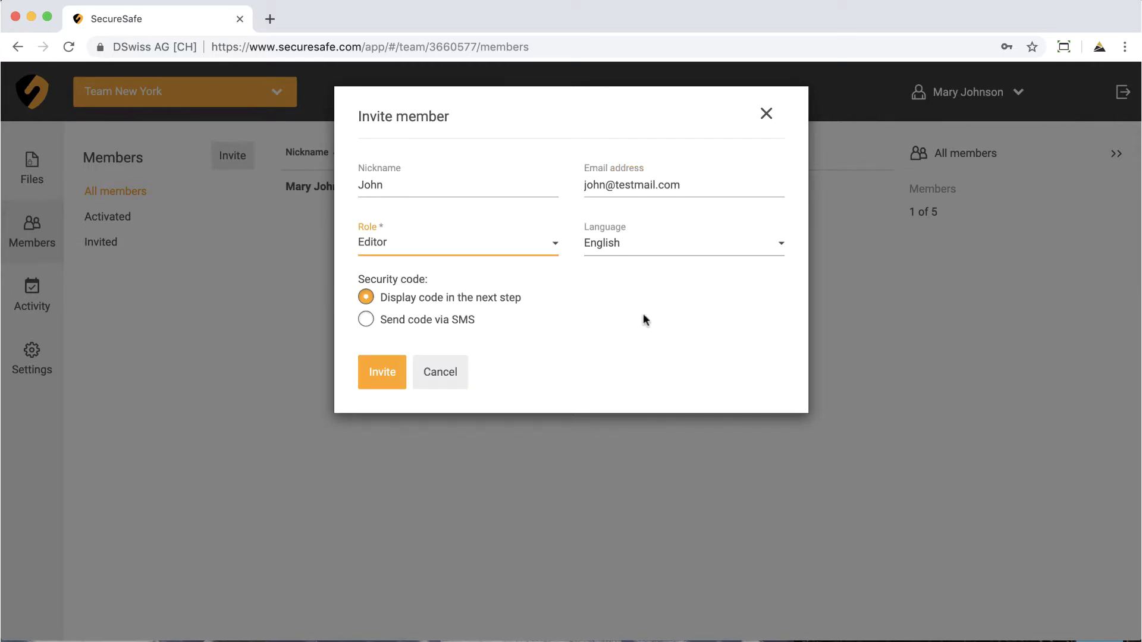
left_click(777, 245)
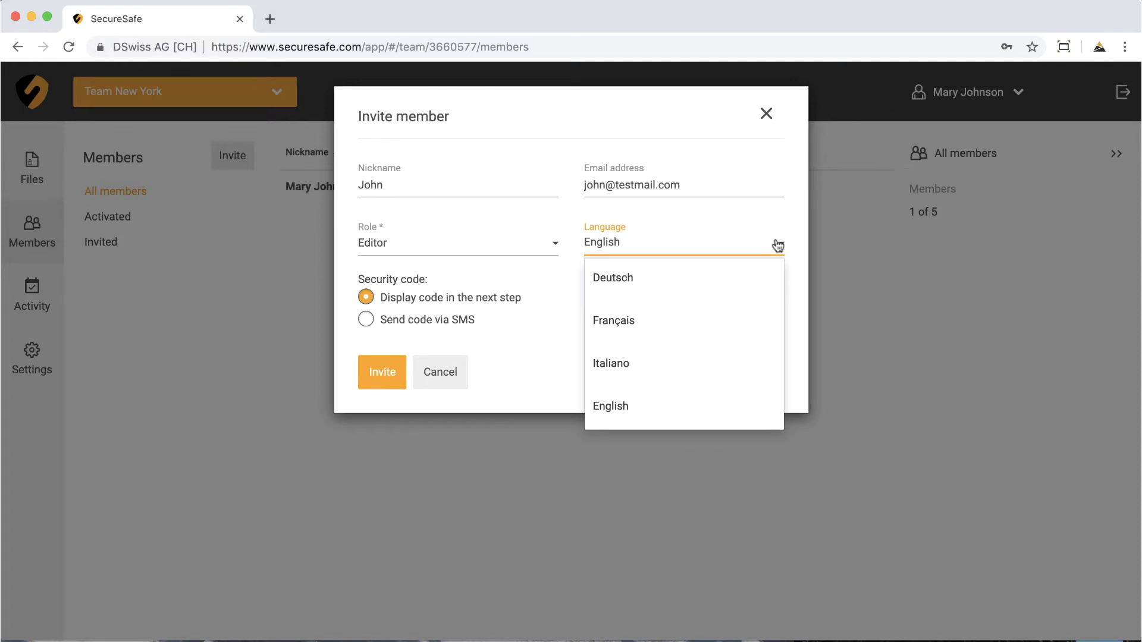
left_click(777, 244)
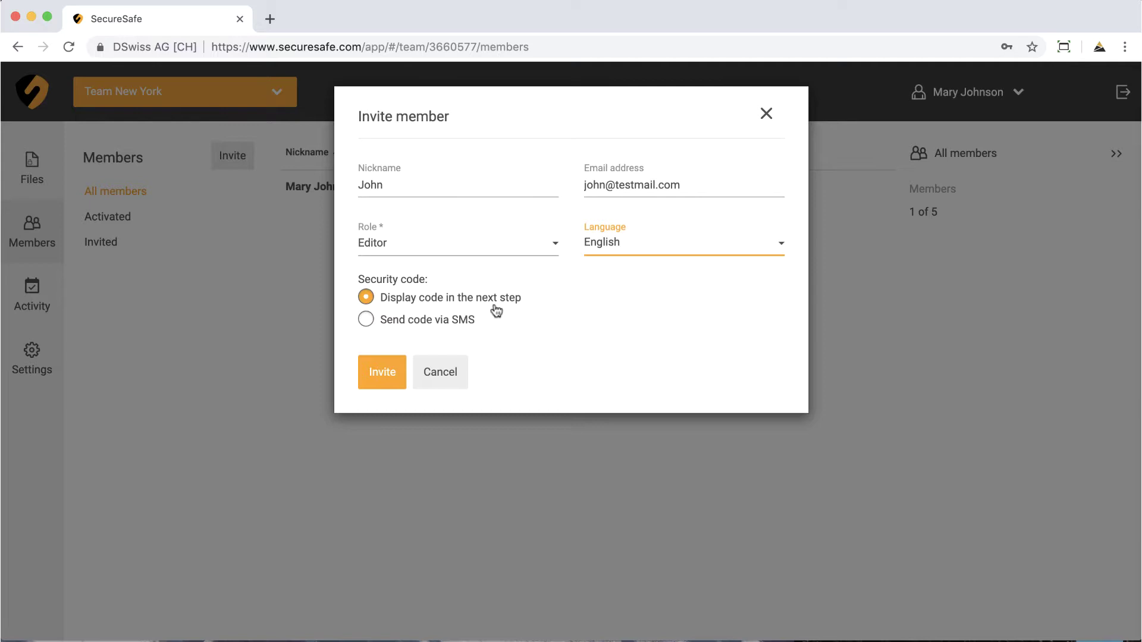
left_click(374, 375)
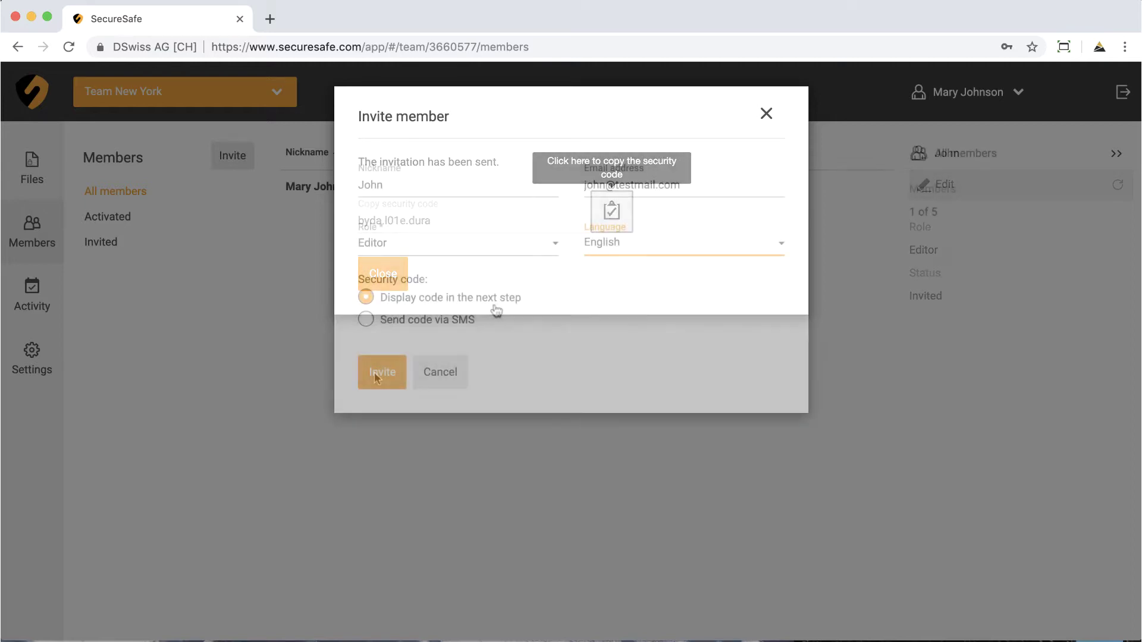
Send the invitation with its security code by SMS to the member's United States mobile number
left_click(365, 320)
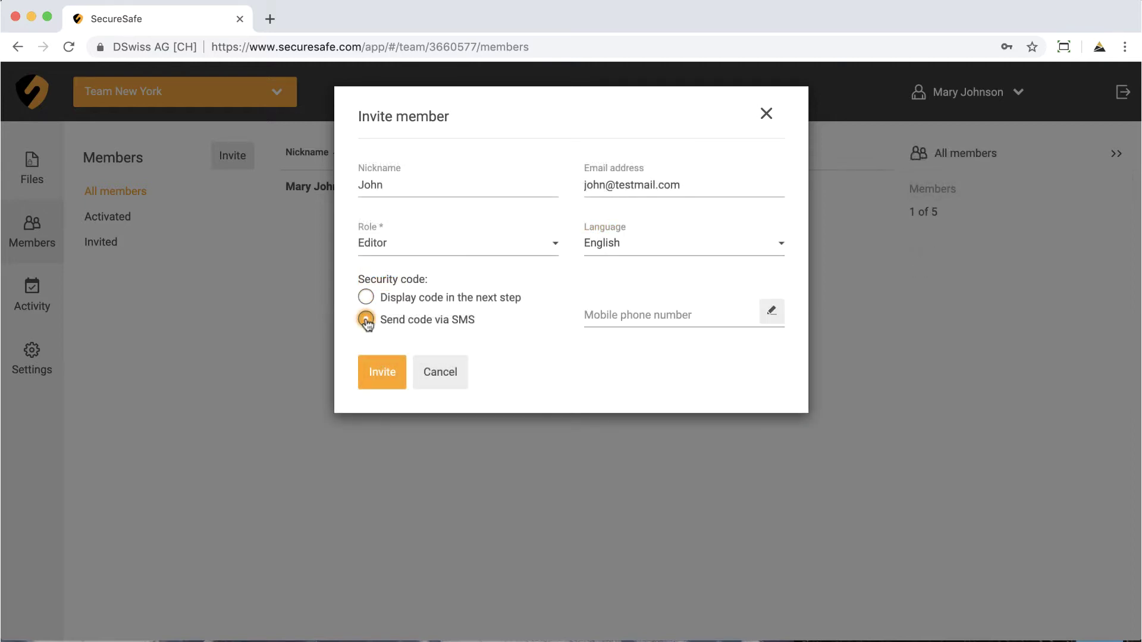
left_click(771, 311)
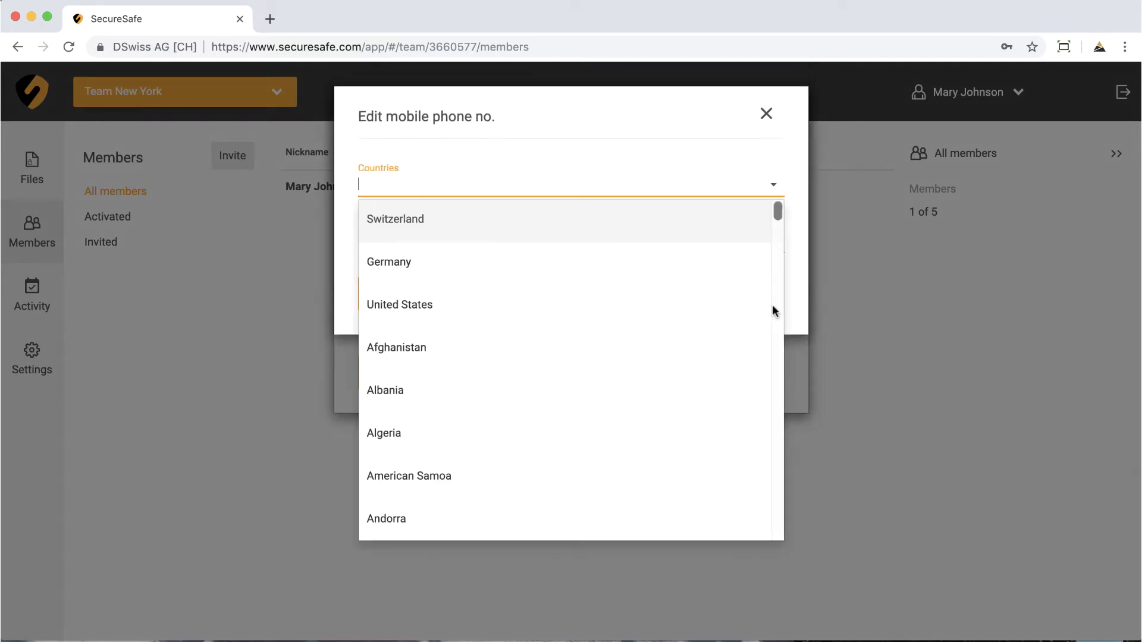
left_click(672, 313)
left_click(613, 241)
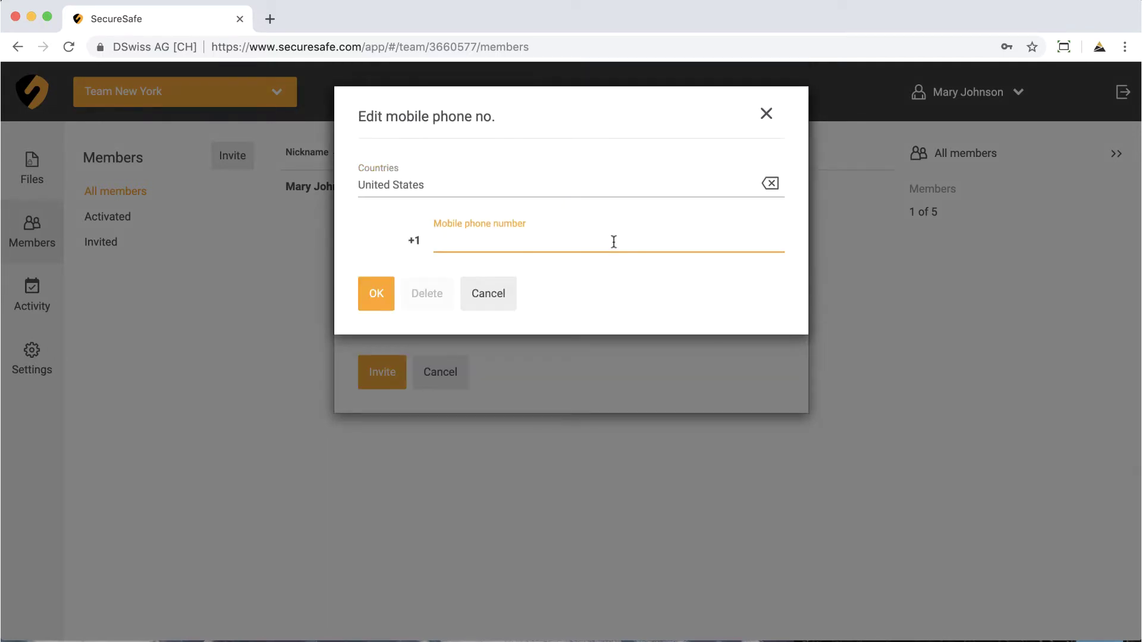
type("12345678912")
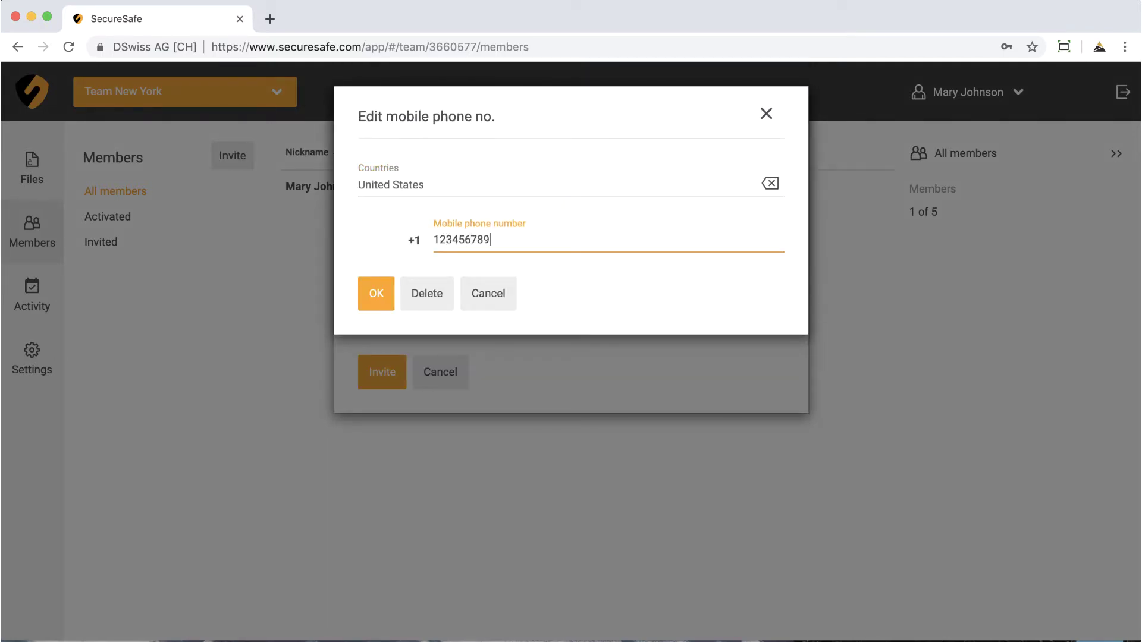
left_click(378, 298)
left_click(382, 373)
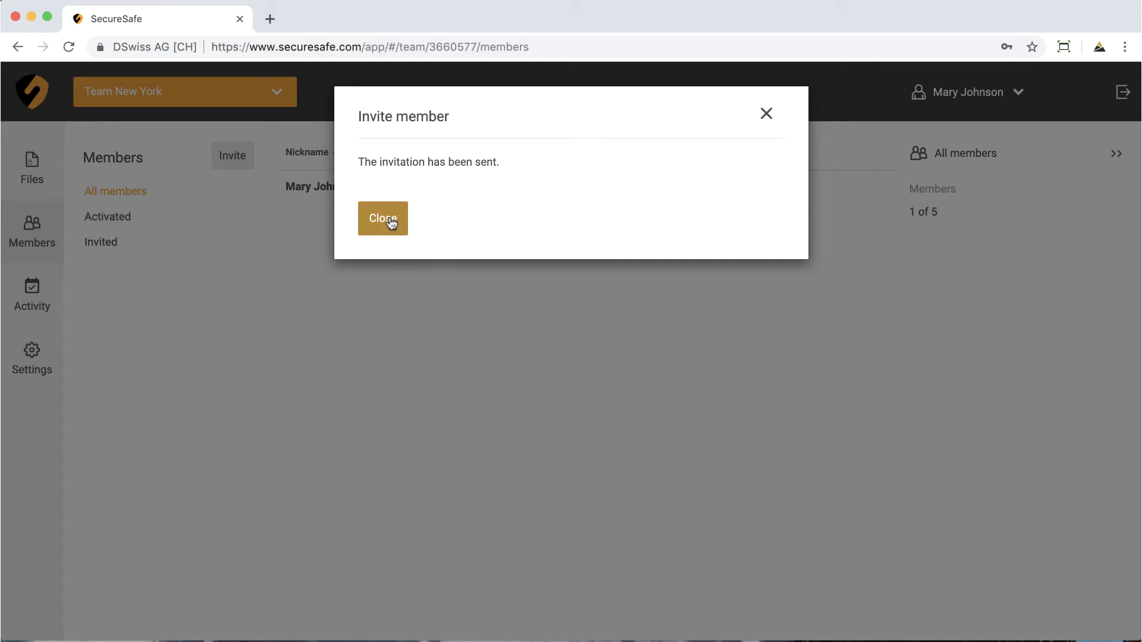
left_click(387, 220)
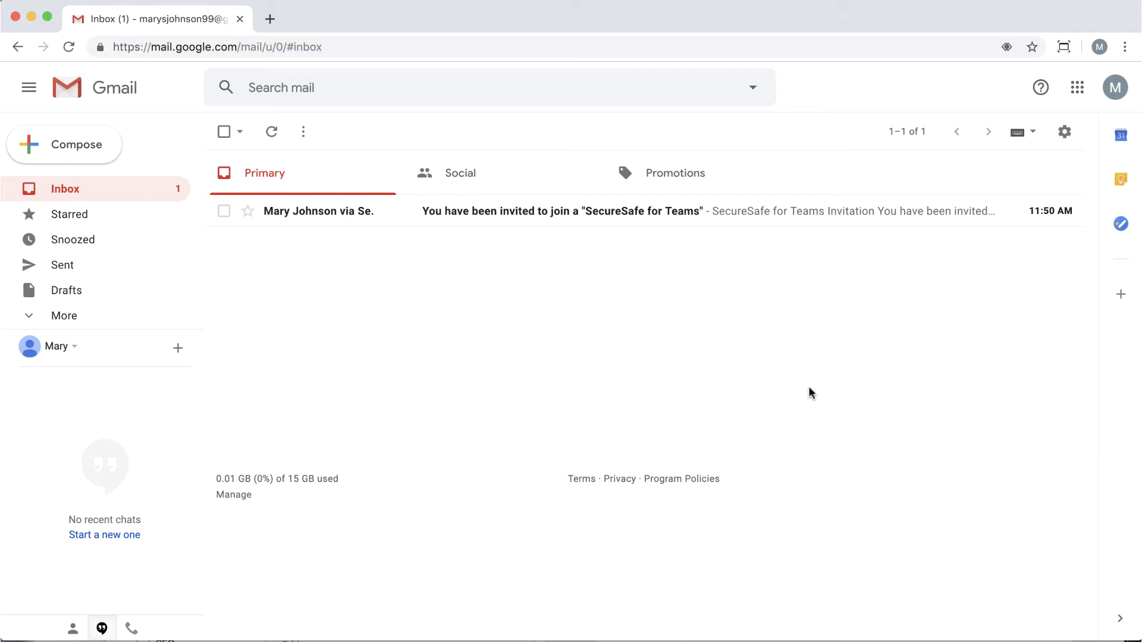
Open the 'SecureSafe for Teams' invitation e-mail in the Gmail inbox
left_click(589, 215)
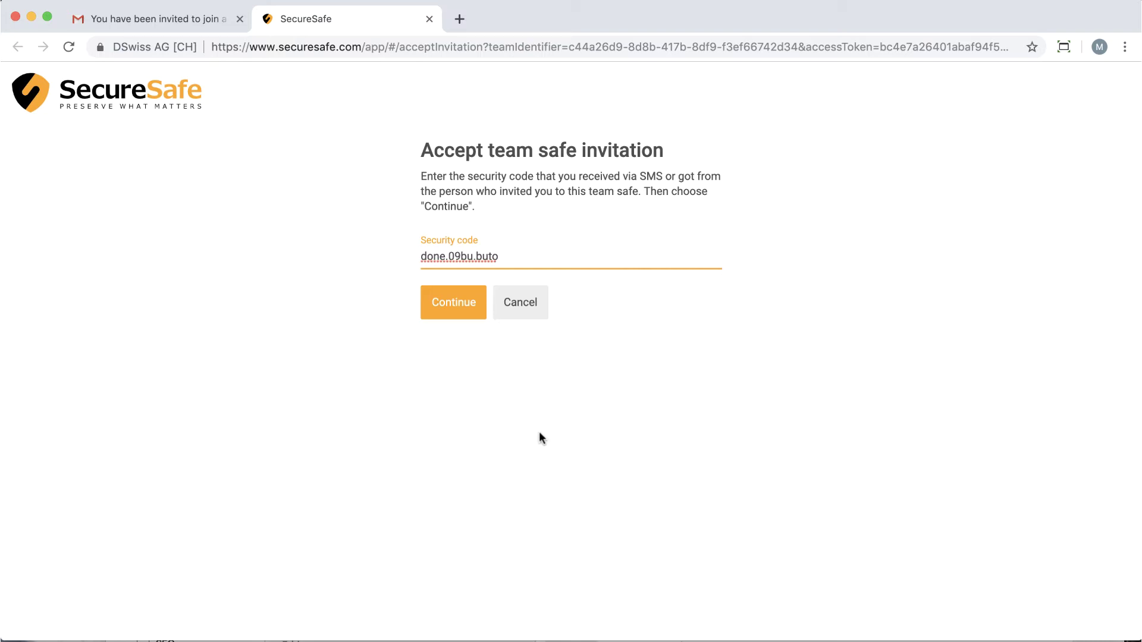
Submit the pasted security code on the Accept team safe invitation page
left_click(453, 303)
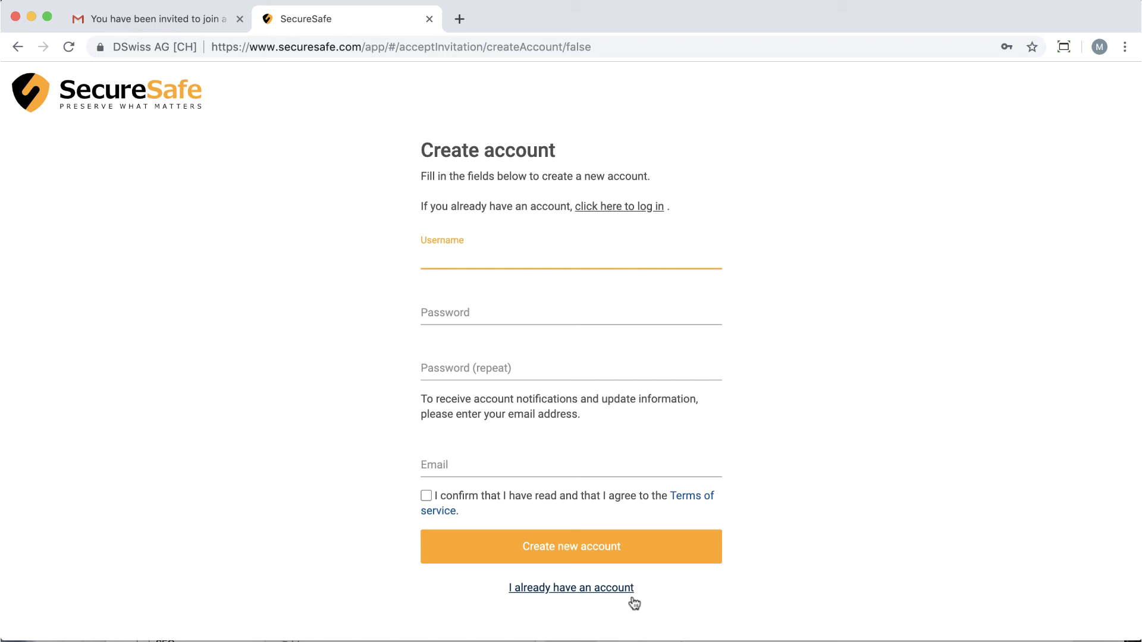
Register with a username, the pasted password twice and the member's e-mail, accepting the terms
type("John")
key("Tab")
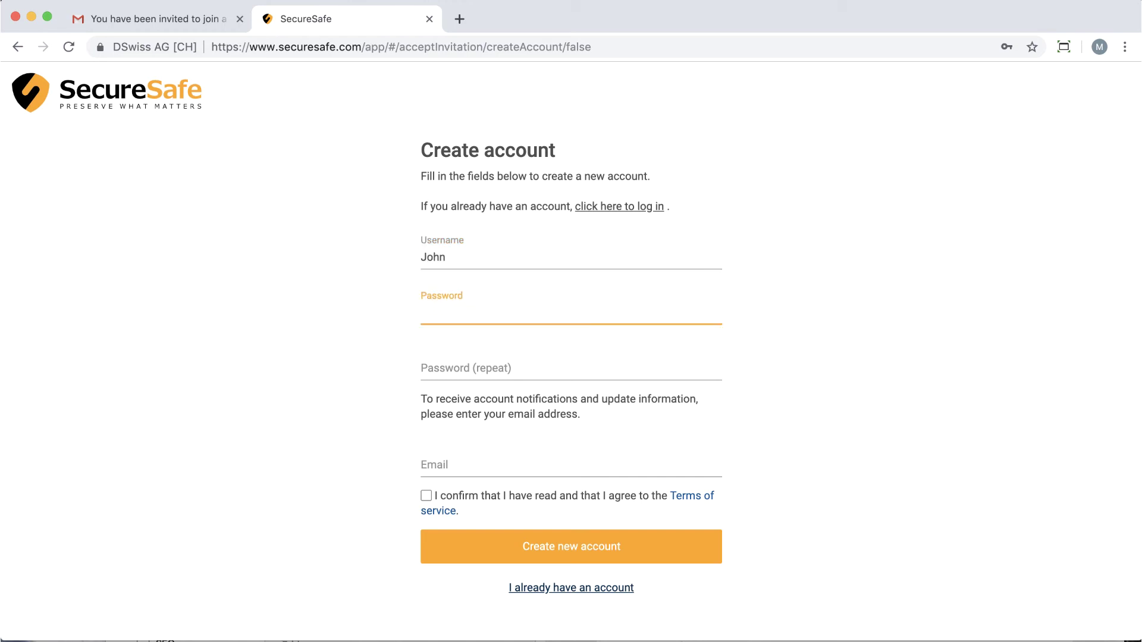
key("super+v")
key("Tab")
key("super+v")
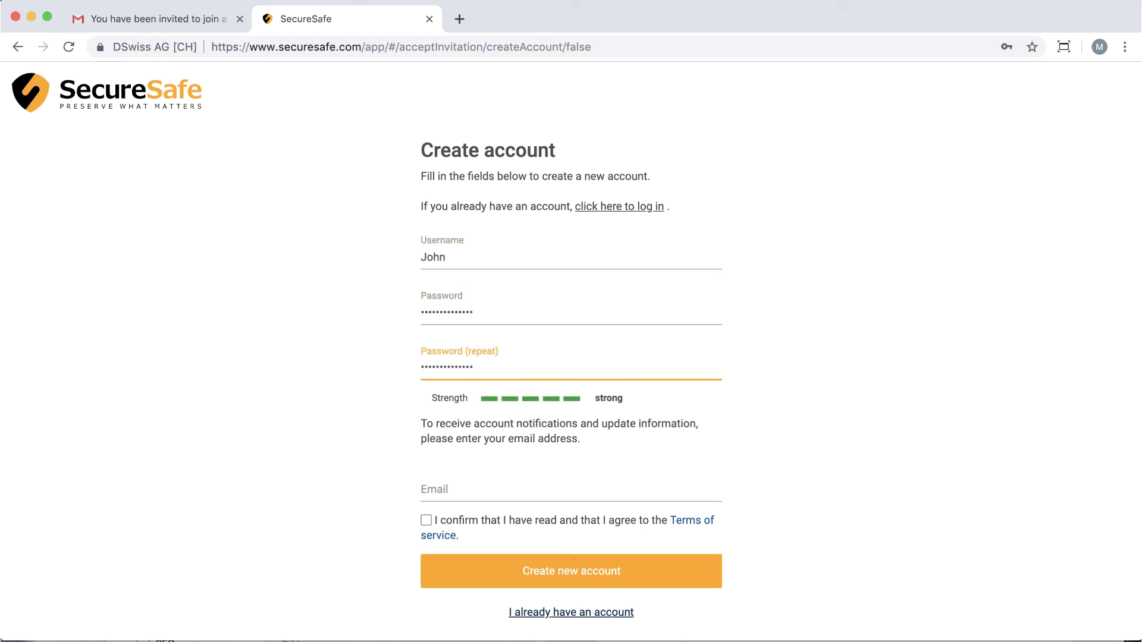
key("Tab")
type("john@testmail.c")
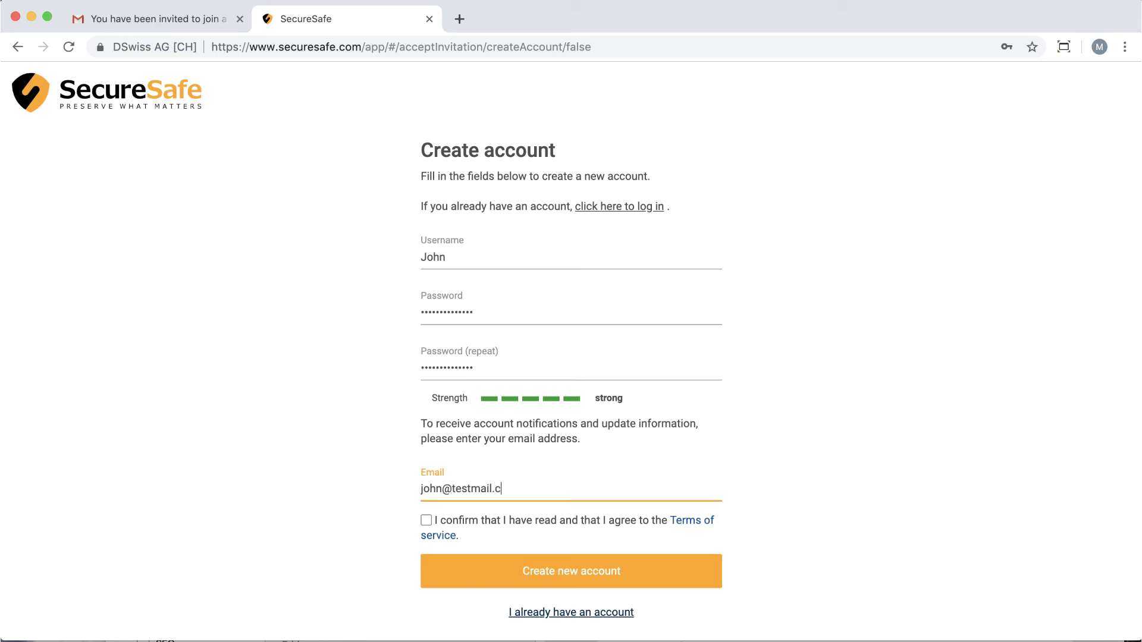
type("om")
left_click(426, 520)
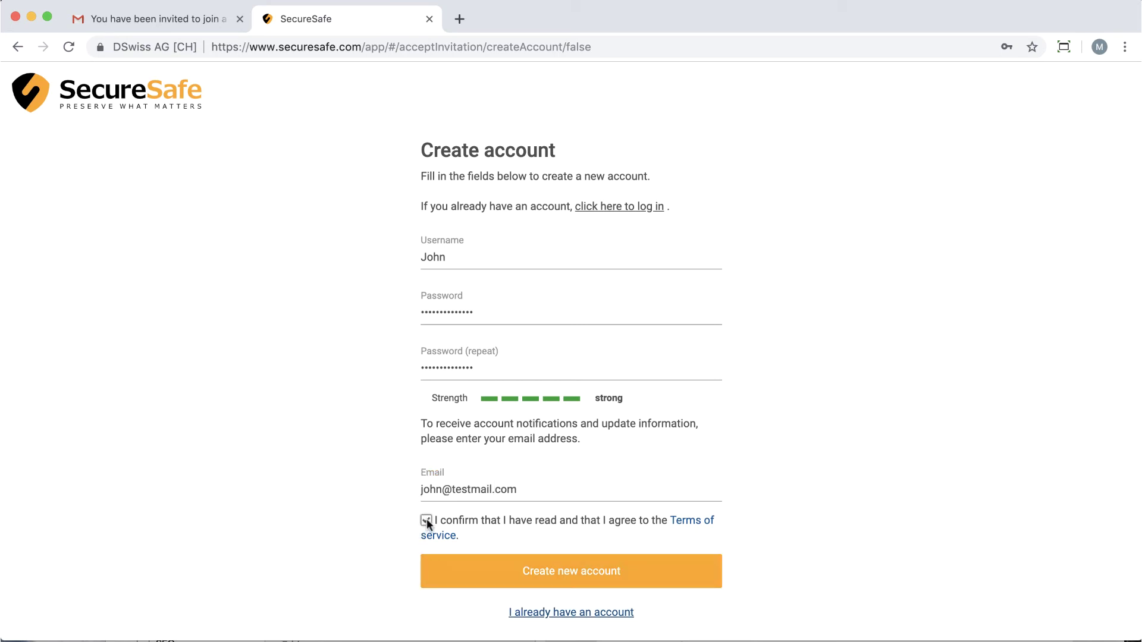
left_click(577, 582)
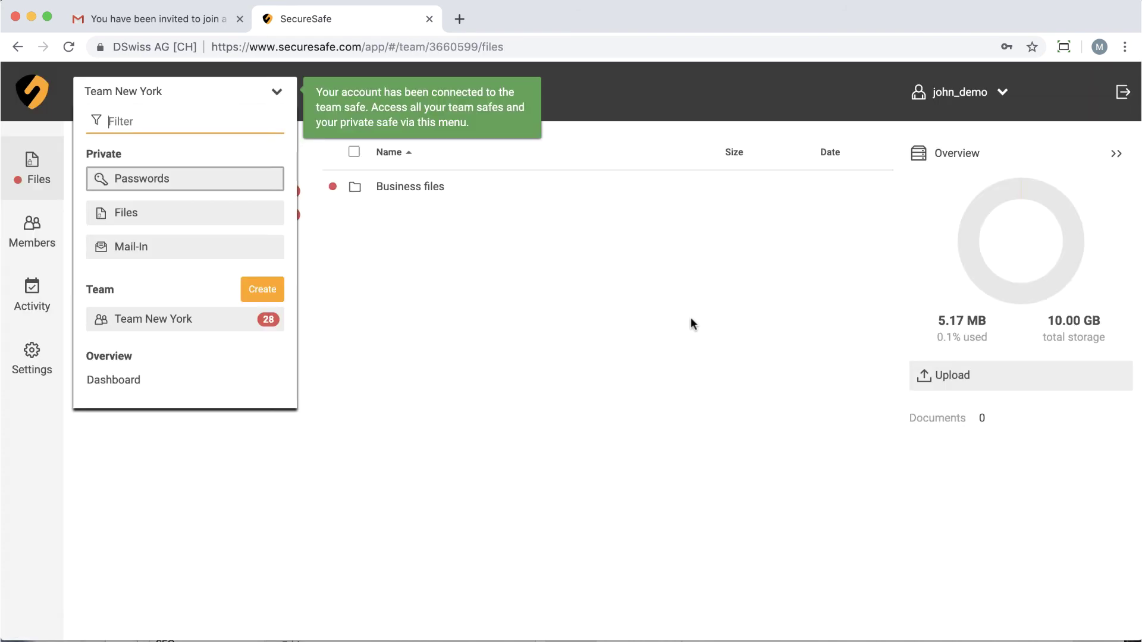
Open Team New York and show its Business files folder
left_click(224, 320)
left_click(419, 187)
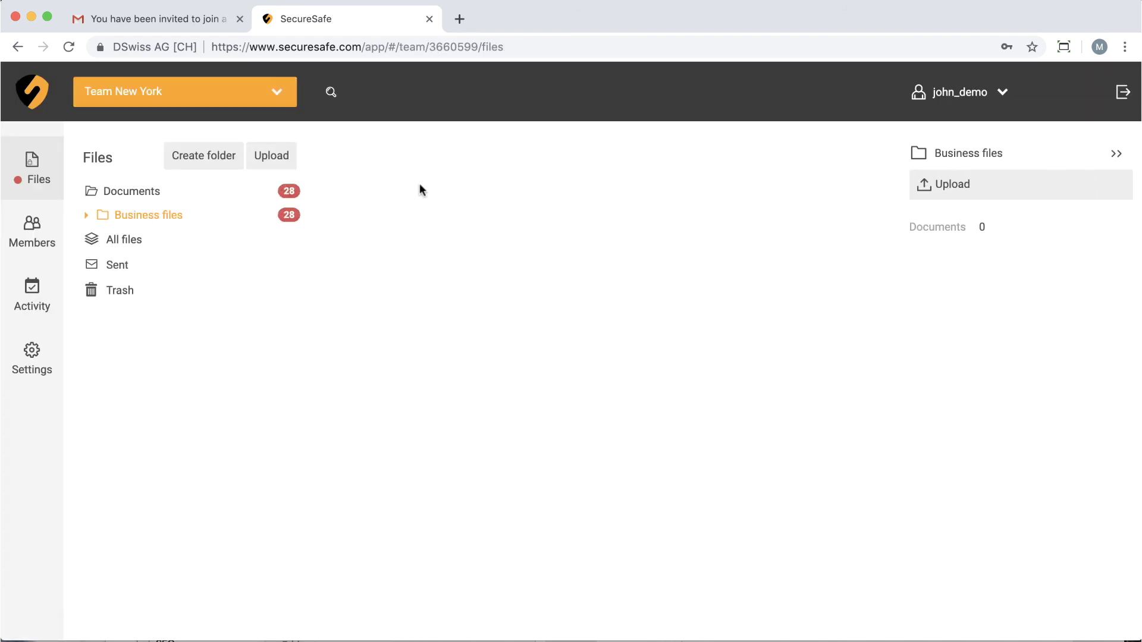